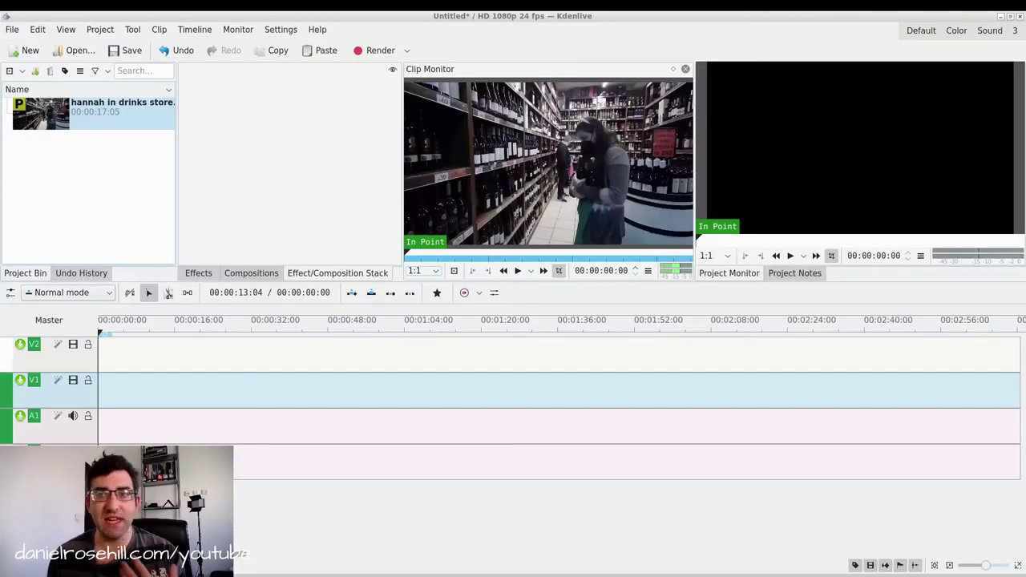
Step: Place the drinks store clip at the start of V1/A1 and play it from the beginning
{"action": "left_click_drag", "start_coordinate": [120, 119], "coordinate": [95, 400]}
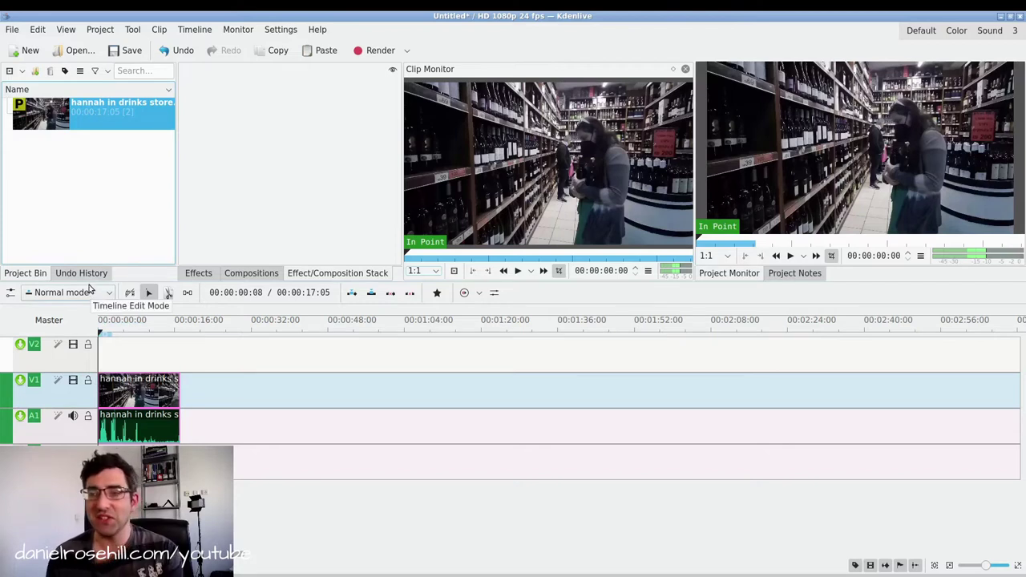
{"action": "scroll", "coordinate": [112, 357], "scroll_direction": "up", "scroll_amount": 3}
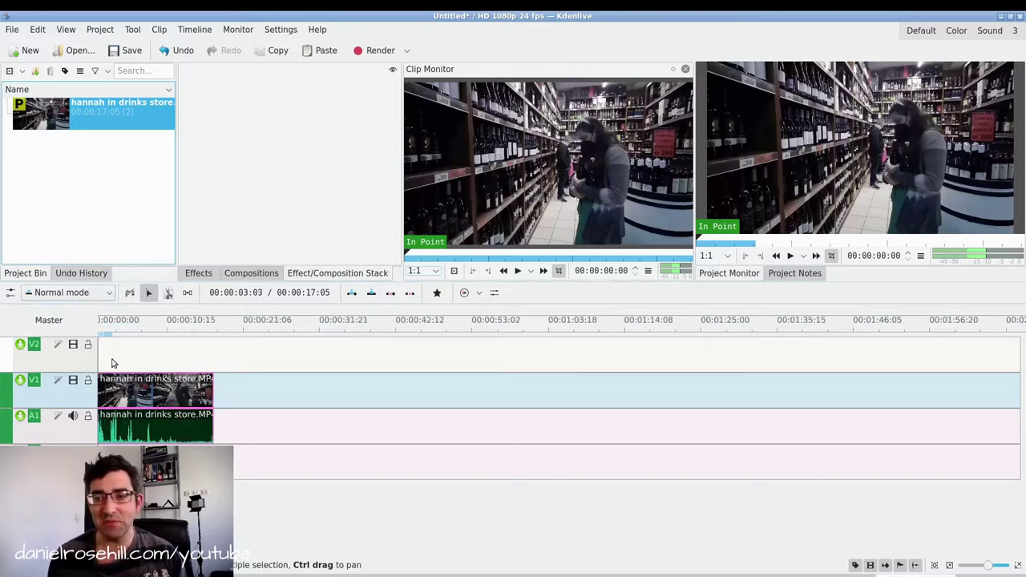
{"action": "left_click", "coordinate": [168, 327]}
{"action": "key", "text": "Home"}
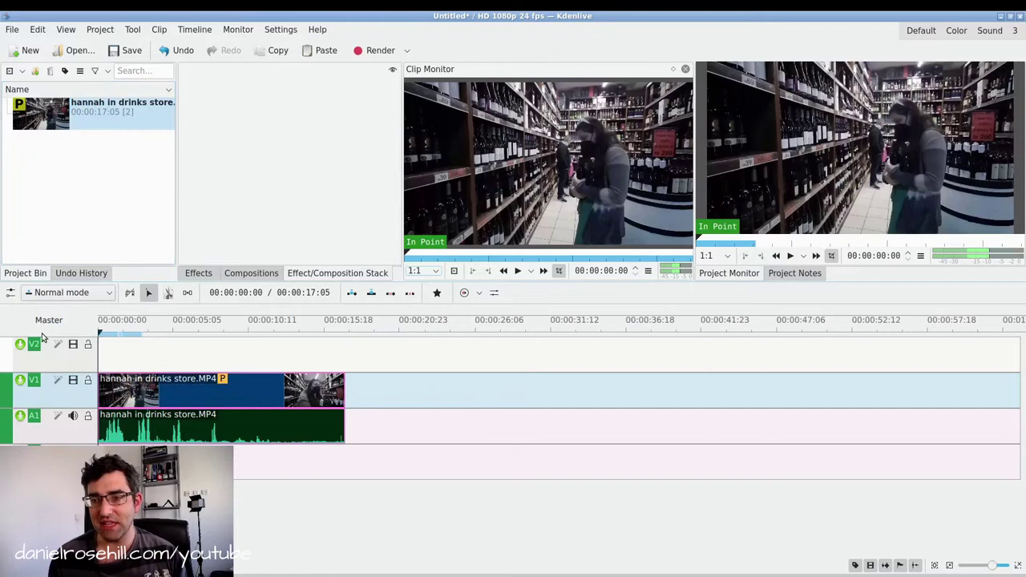
{"action": "key", "text": "space"}
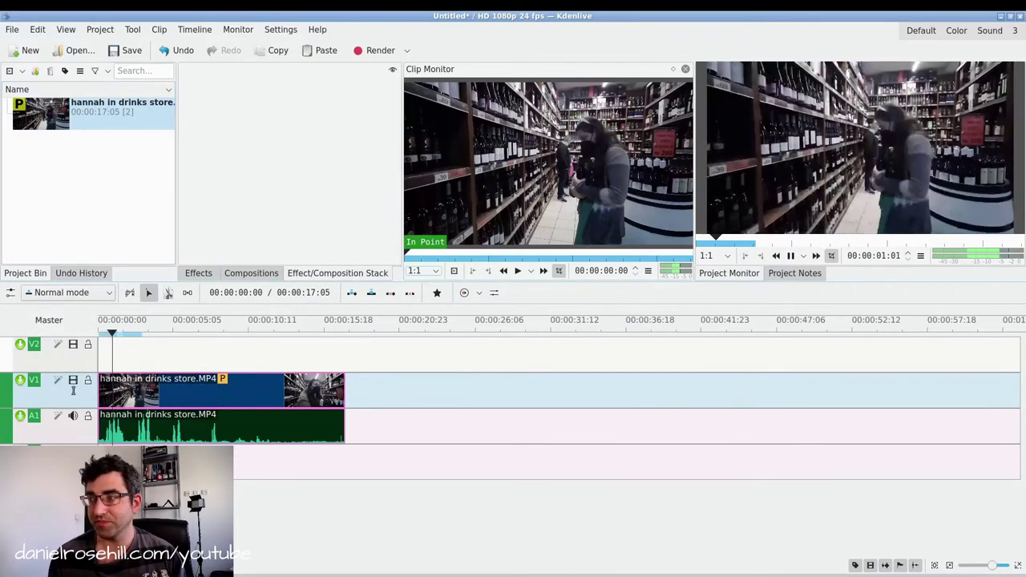
{"action": "scroll", "coordinate": [385, 421], "scroll_direction": "up", "scroll_amount": 6}
{"action": "scroll", "coordinate": [385, 422], "scroll_direction": "down", "scroll_amount": 4}
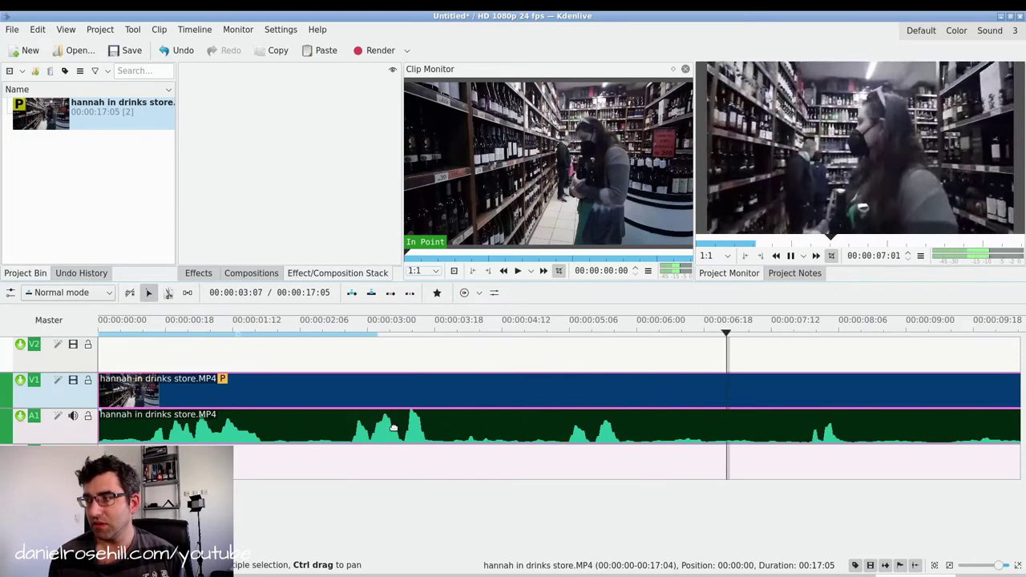
{"action": "key", "text": "space"}
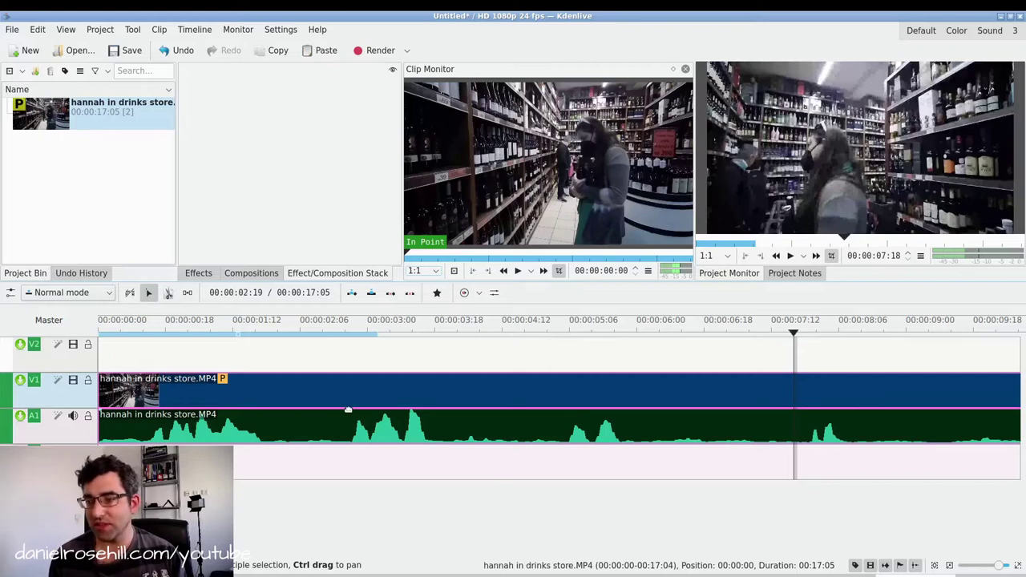
{"action": "left_click_drag", "start_coordinate": [345, 325], "coordinate": [419, 328]}
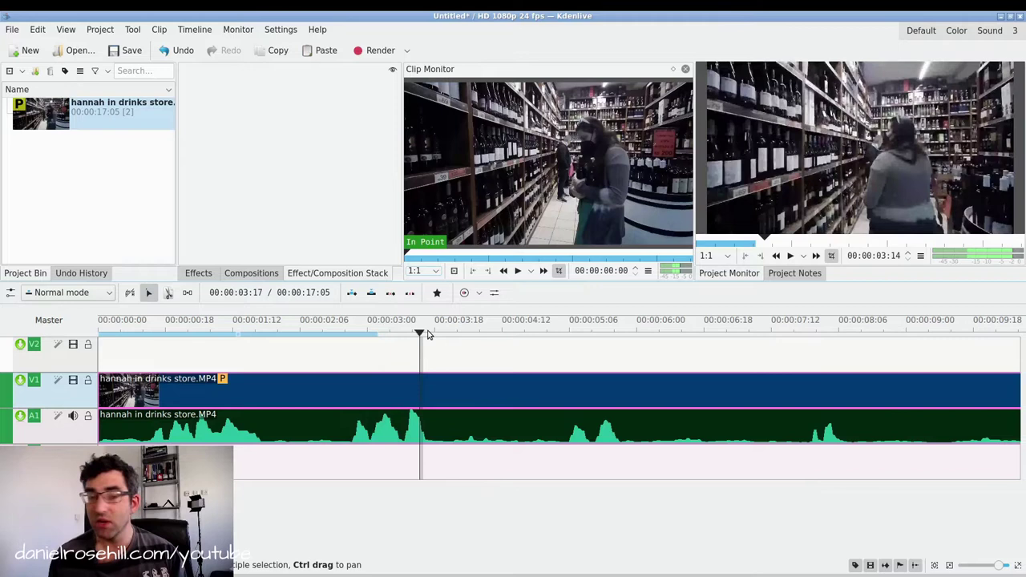
{"action": "left_click_drag", "start_coordinate": [433, 331], "coordinate": [494, 343]}
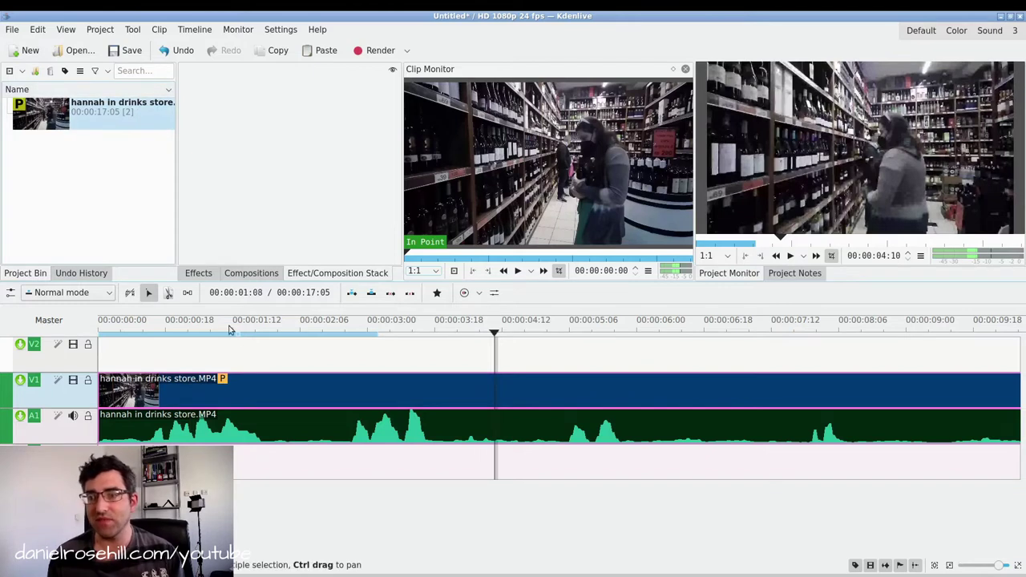
{"action": "scroll", "coordinate": [204, 347], "scroll_direction": "down", "scroll_amount": 3}
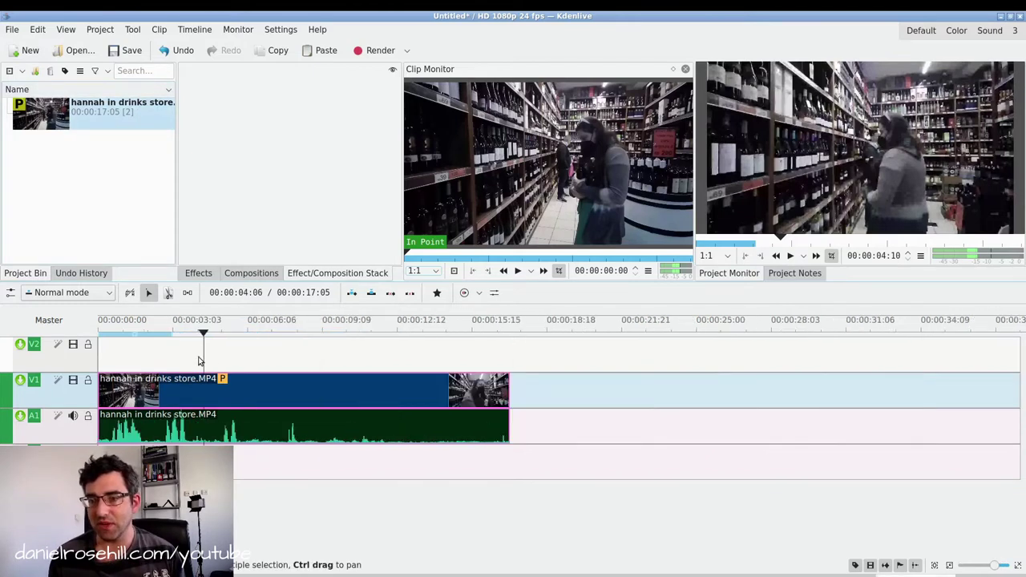
Step: Ungroup the drinks store clip so its video and audio are separate
{"action": "left_click", "coordinate": [139, 387]}
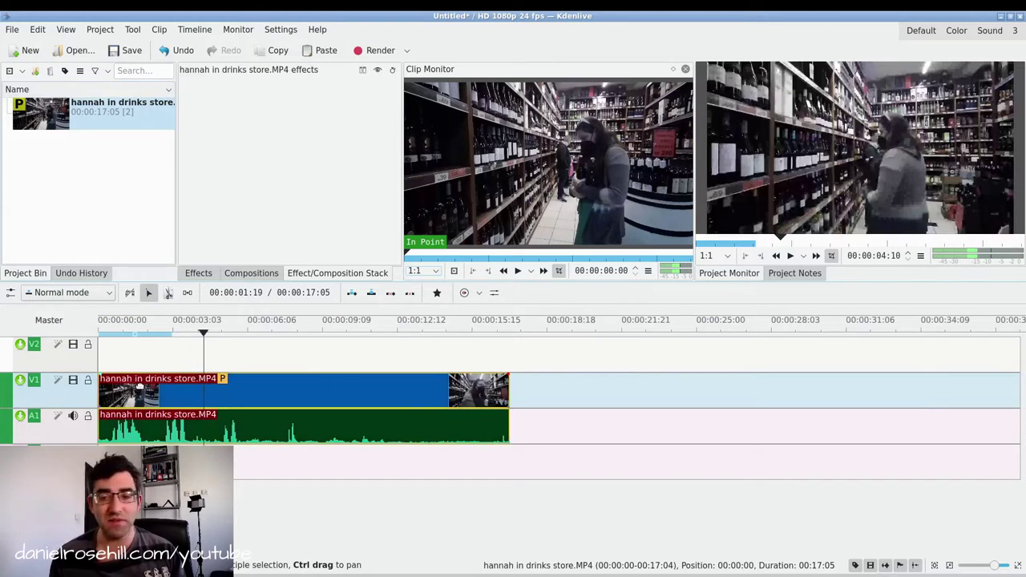
{"action": "right_click", "coordinate": [140, 387]}
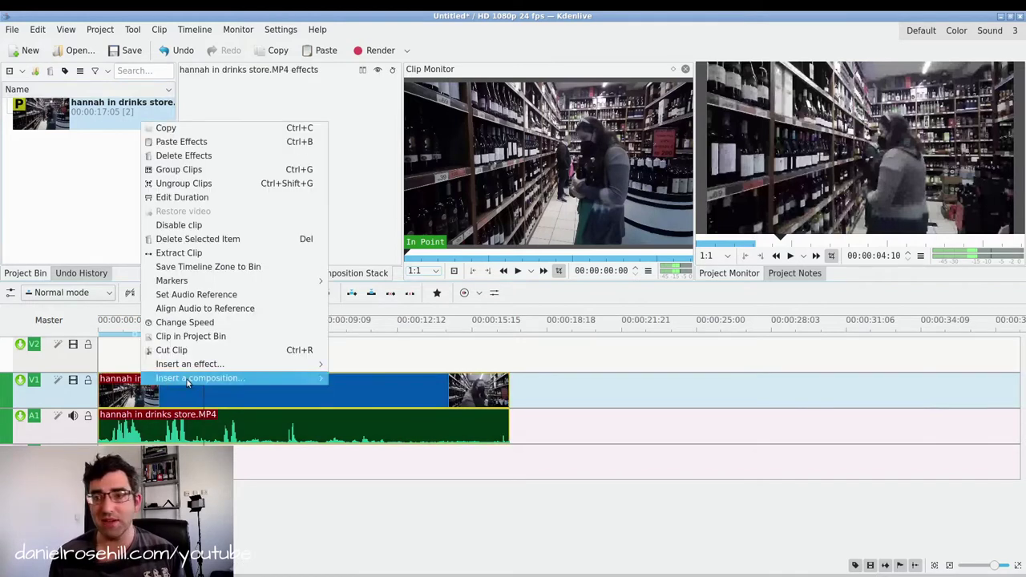
{"action": "left_click", "coordinate": [226, 183]}
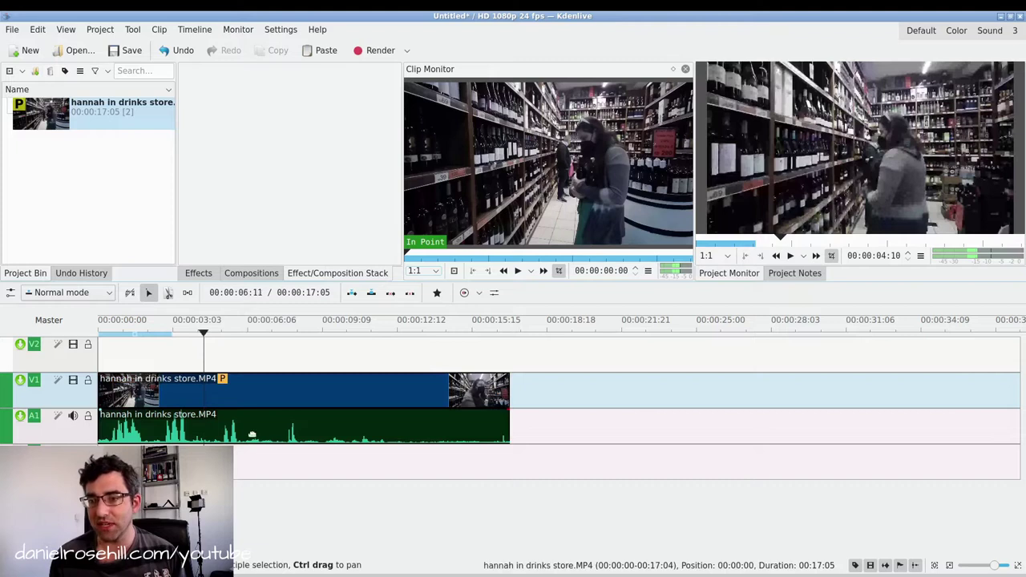
Step: Copy the V1 video part and place the copy right after the original at 00:00:17:05
{"action": "left_click", "coordinate": [231, 389]}
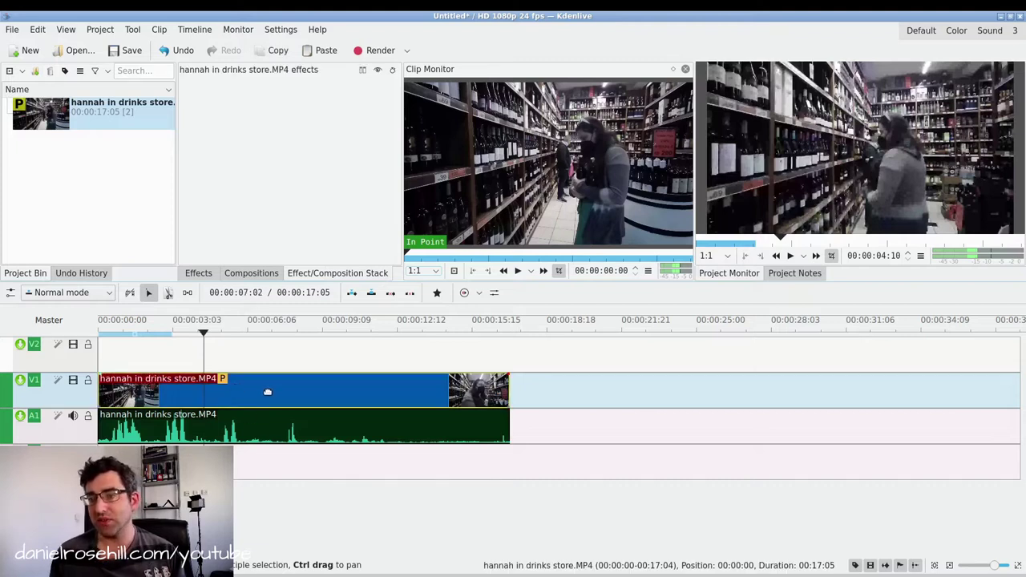
{"action": "key", "text": "ctrl+c"}
{"action": "left_click", "coordinate": [678, 389]}
{"action": "key", "text": "ctrl+v"}
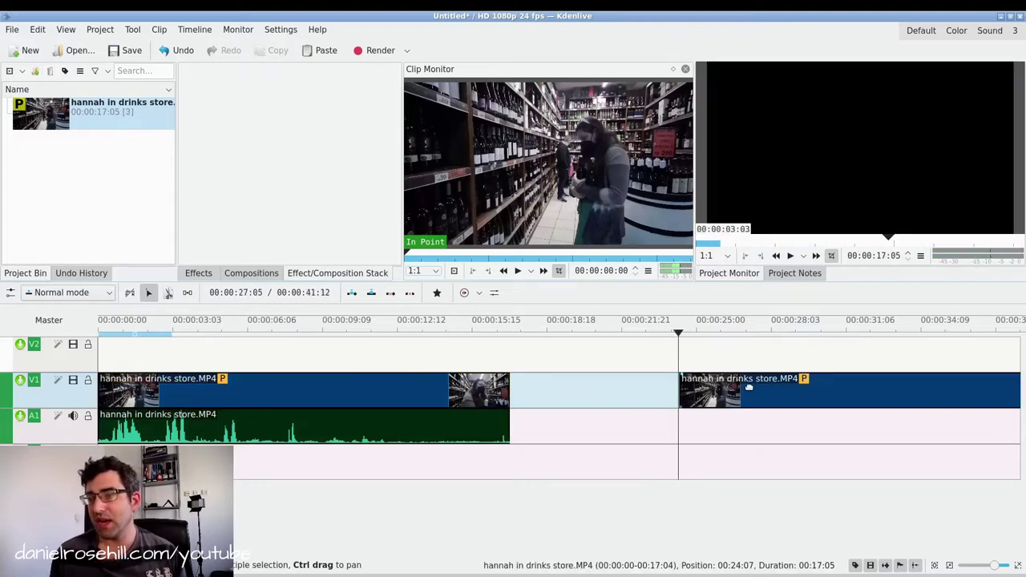
{"action": "left_click", "coordinate": [339, 439]}
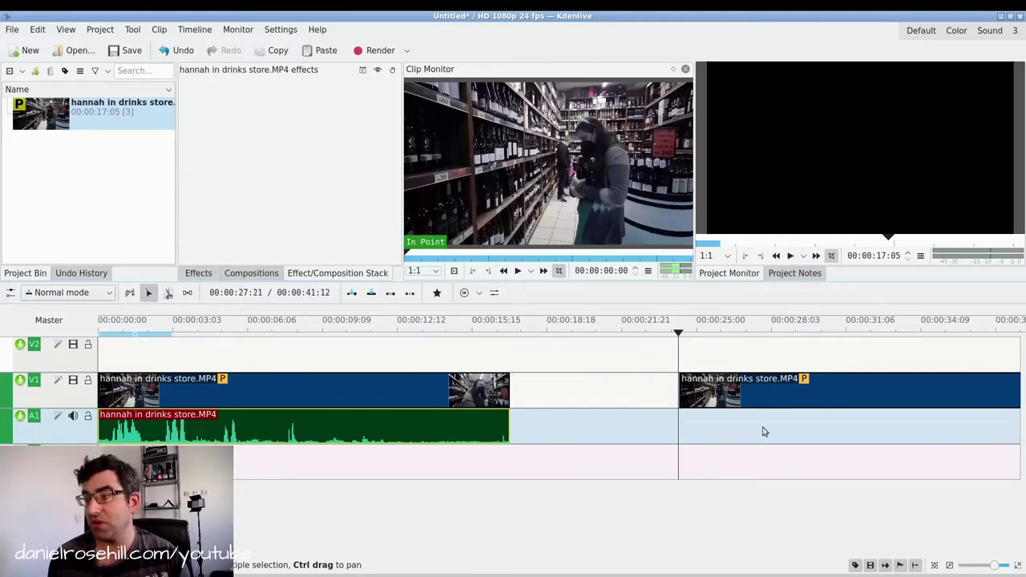
{"action": "left_click_drag", "start_coordinate": [728, 392], "coordinate": [628, 435]}
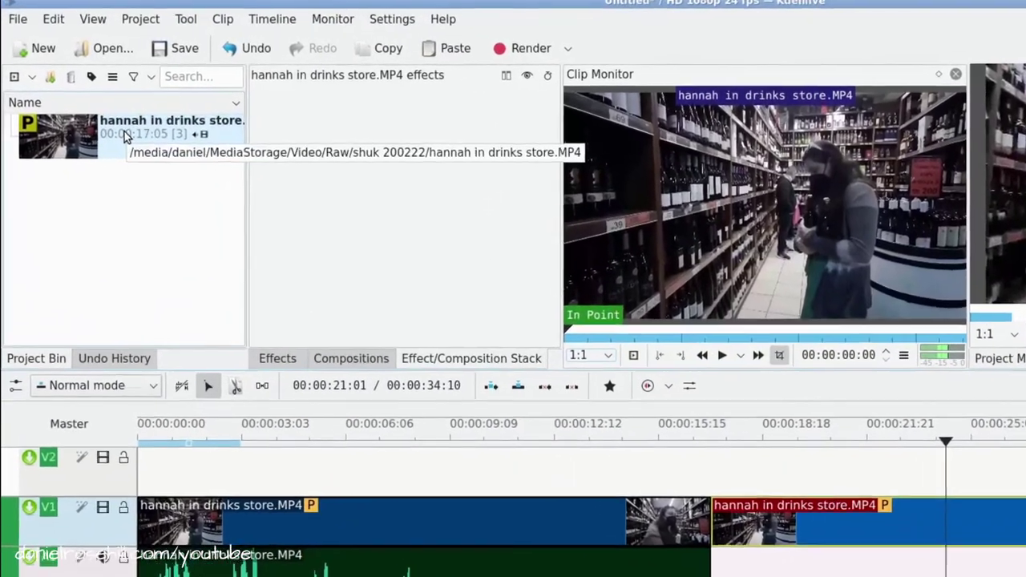
Step: Extract the source clip's audio from the Project Bin as a Wav 48000Hz file
{"action": "right_click", "coordinate": [116, 131]}
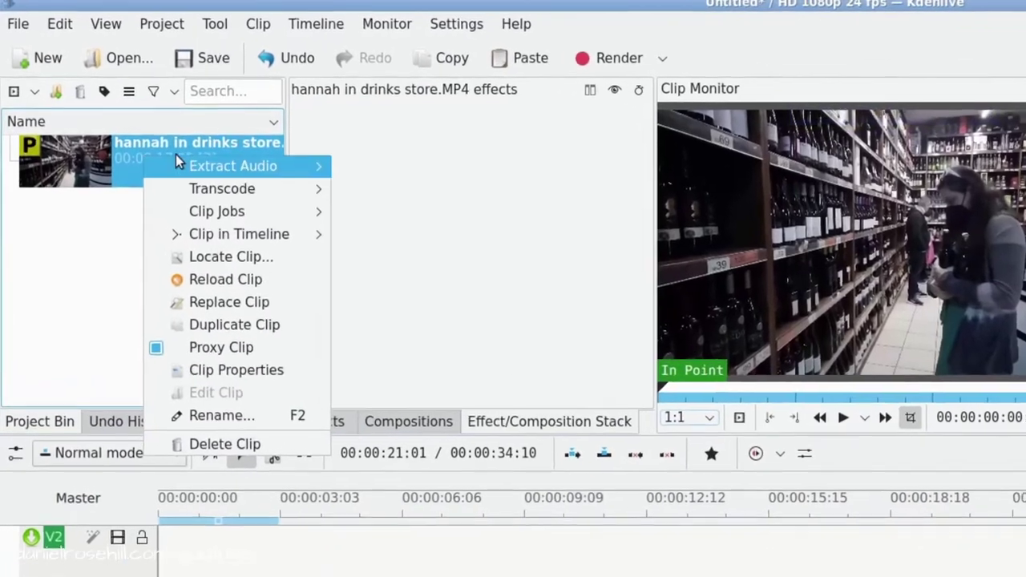
{"action": "mouse_move", "coordinate": [178, 164]}
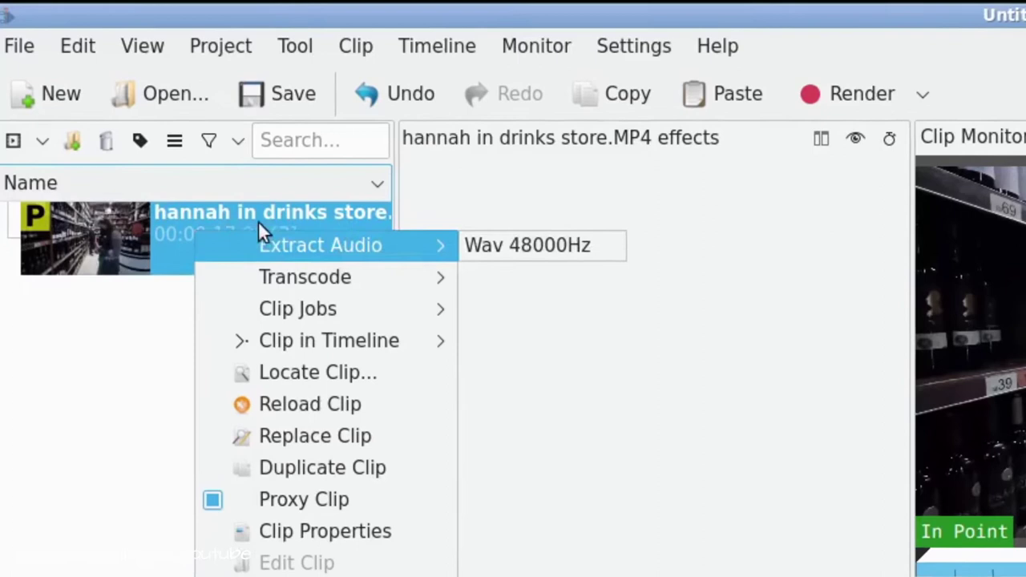
{"action": "mouse_move", "coordinate": [416, 263]}
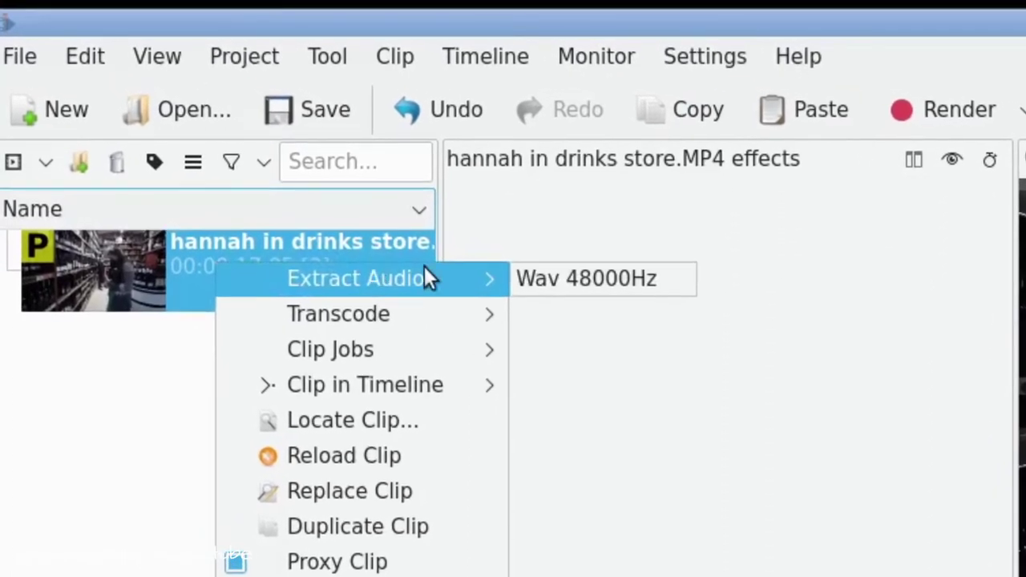
{"action": "left_click", "coordinate": [535, 262]}
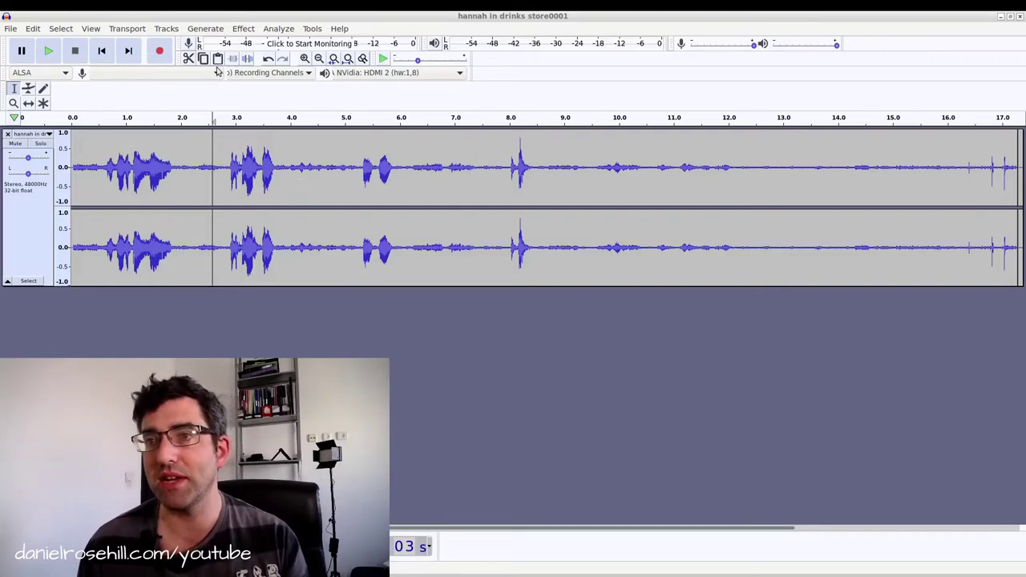
Step: Look through the Effect menu, then select the quiet stretch from about 4.0 to 5.1 seconds
{"action": "left_click", "coordinate": [240, 29]}
{"action": "mouse_move", "coordinate": [193, 26]}
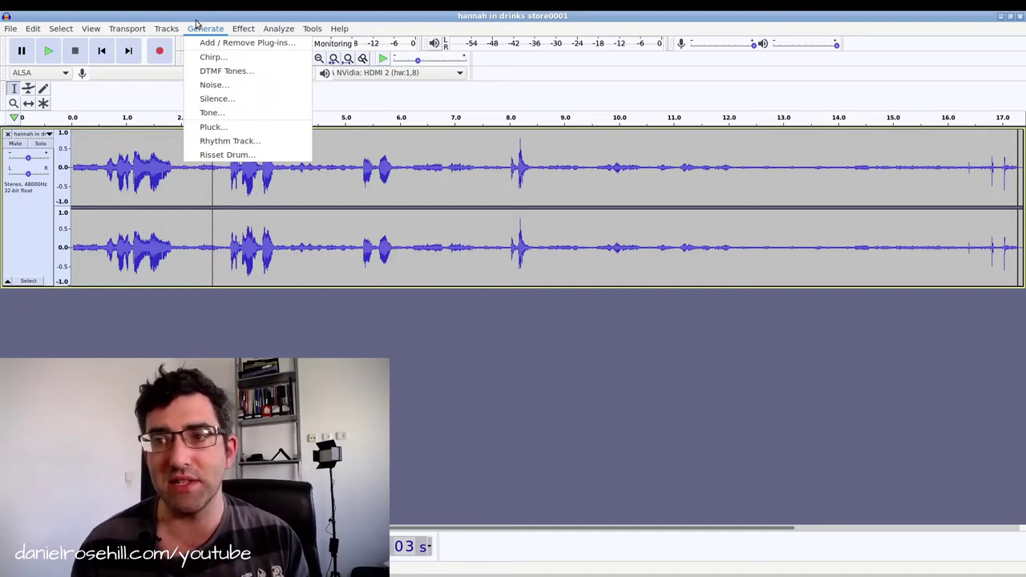
{"action": "mouse_move", "coordinate": [243, 29]}
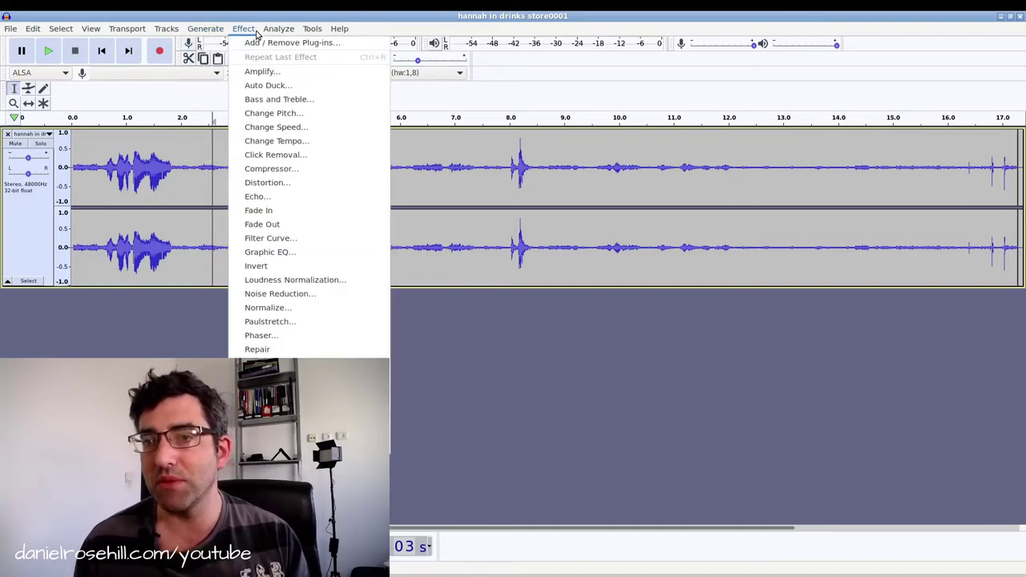
{"action": "left_click", "coordinate": [339, 294]}
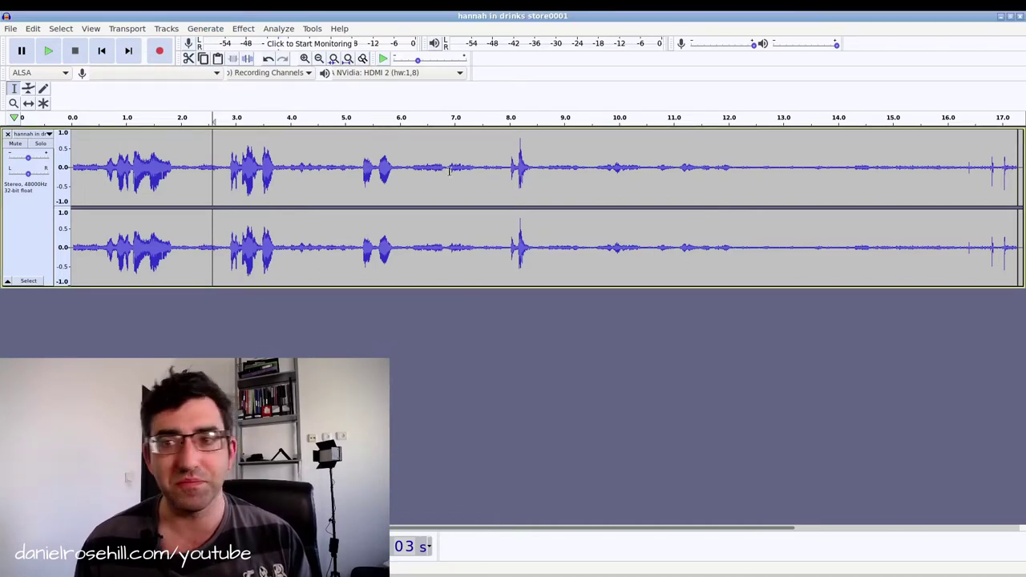
{"action": "left_click_drag", "start_coordinate": [293, 198], "coordinate": [347, 205]}
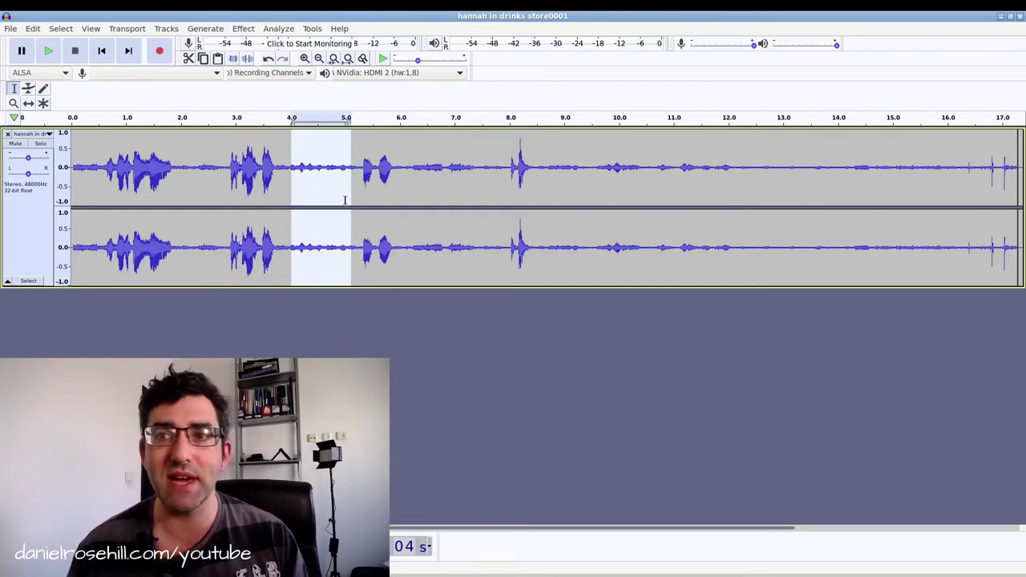
Step: Bring up Audacity's File > Export choices for the cleaned-up audio
{"action": "left_click", "coordinate": [14, 30]}
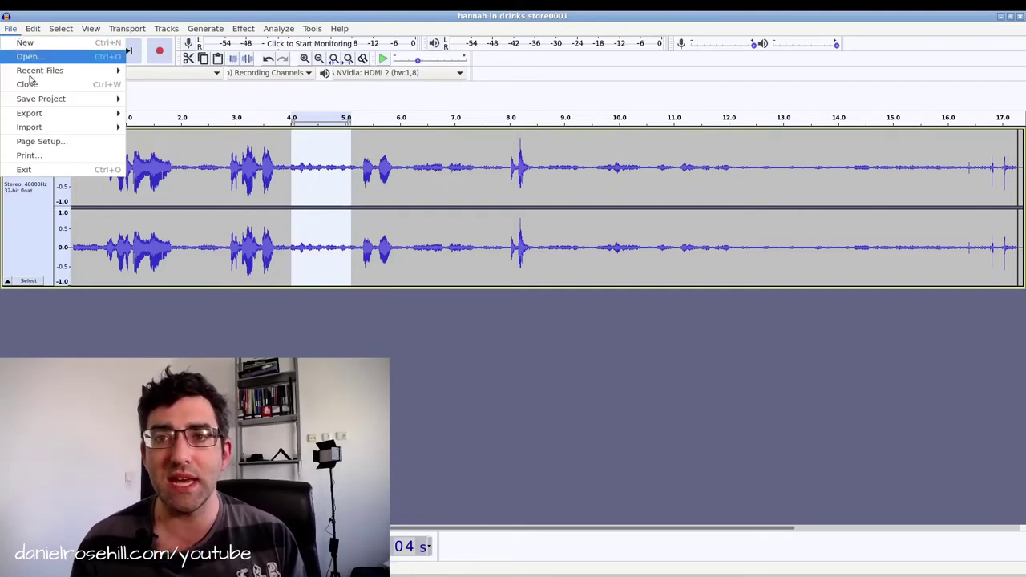
{"action": "mouse_move", "coordinate": [111, 117]}
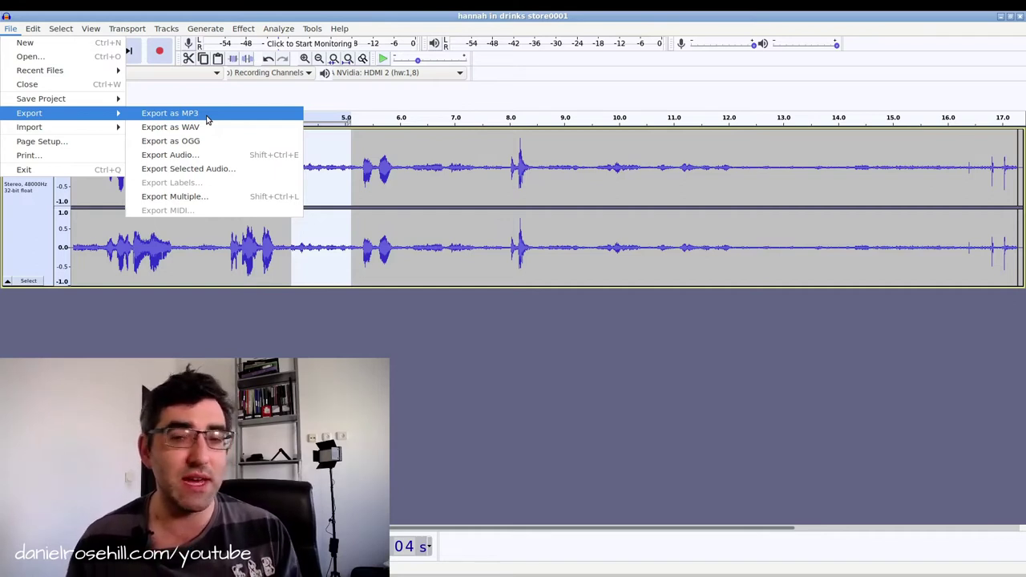
{"action": "left_click", "coordinate": [202, 117]}
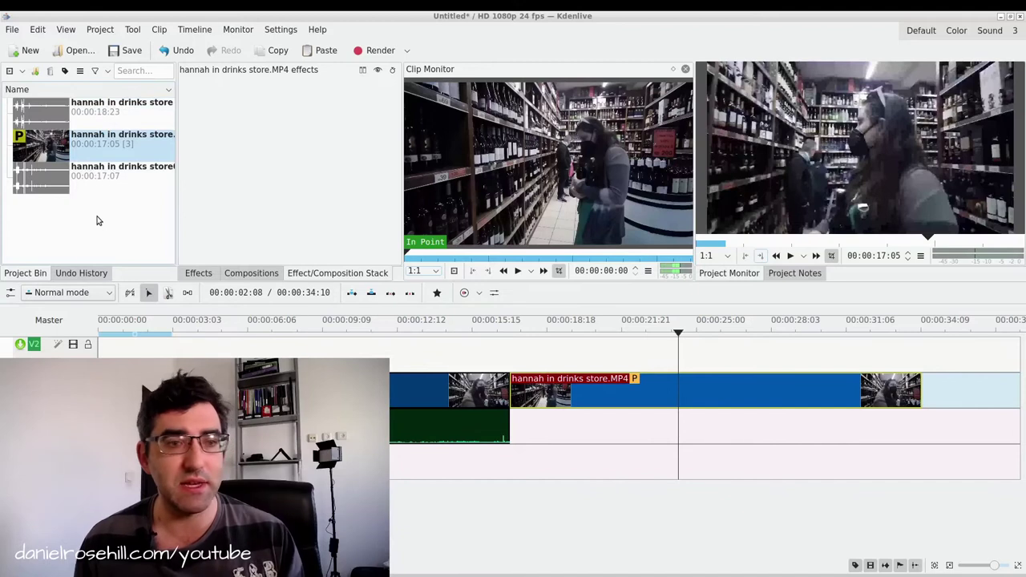
Step: Compare the noise reduced WAV with the original store0001.wav in Kdenlive's Clip Monitor
{"action": "left_click", "coordinate": [173, 134]}
{"action": "left_click", "coordinate": [72, 107]}
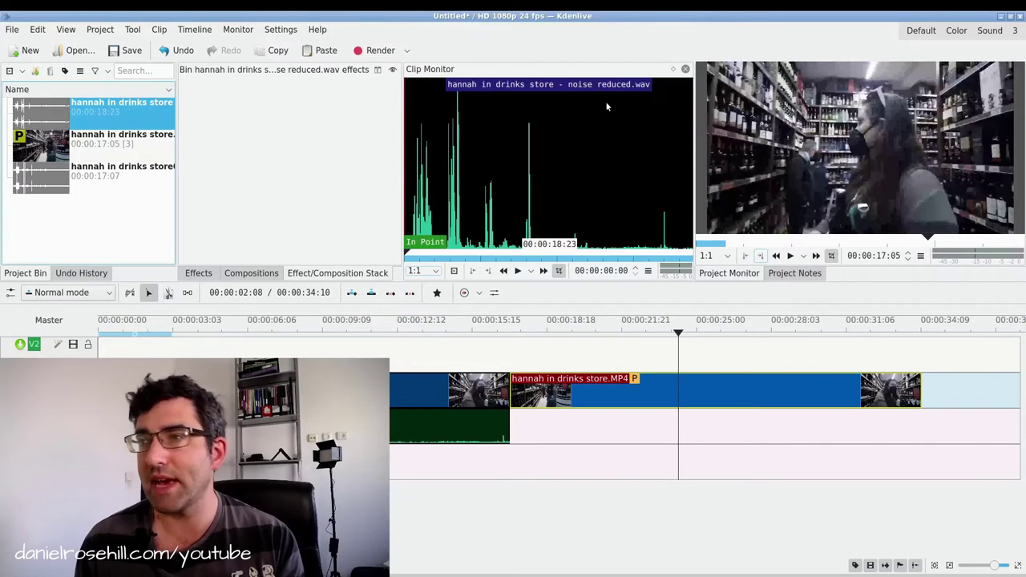
{"action": "left_click", "coordinate": [149, 176]}
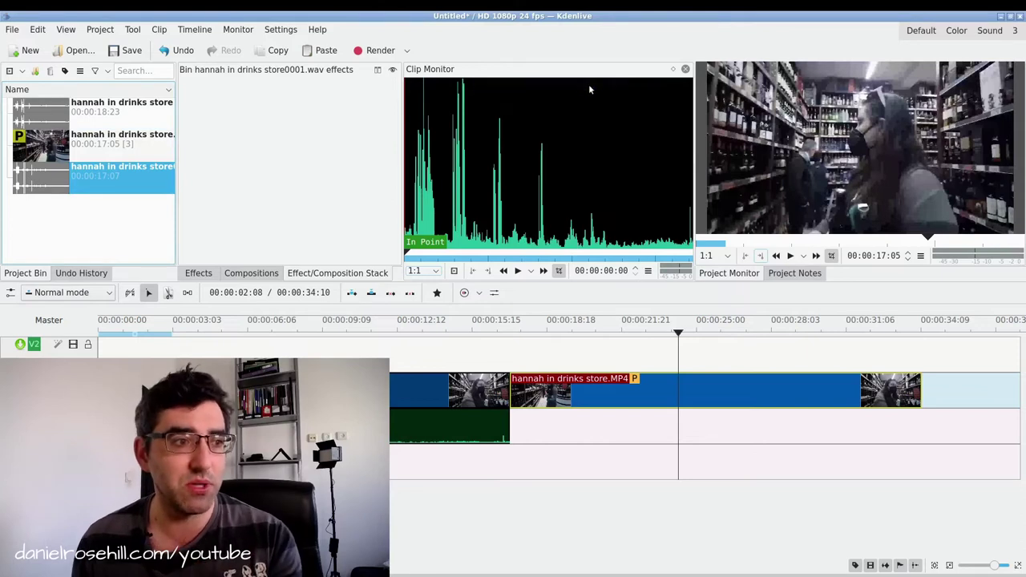
{"action": "left_click", "coordinate": [71, 120]}
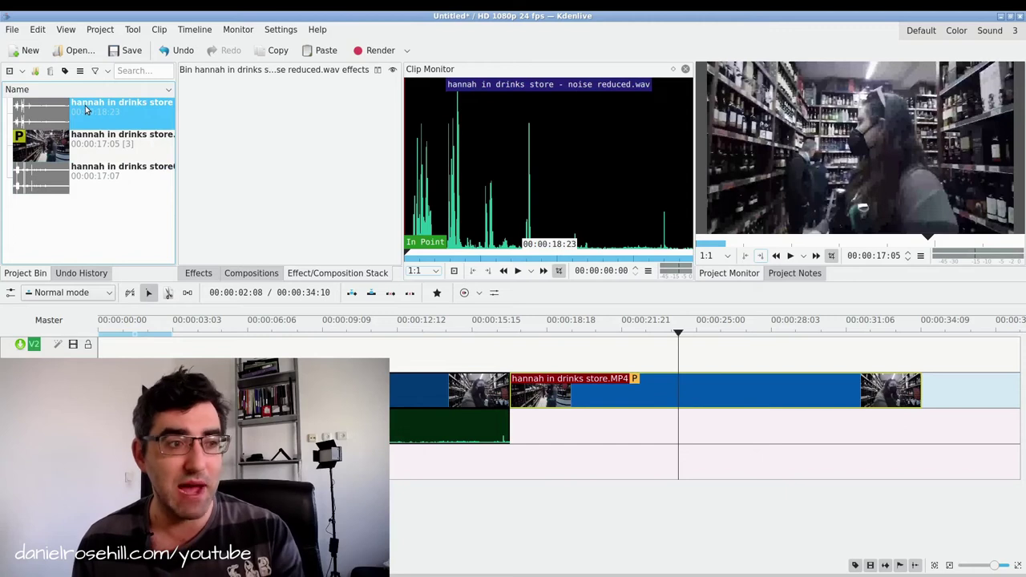
Step: Place 'hannah in drinks store - noise reduced.wav' on A1 beneath the duplicate video
{"action": "left_click_drag", "start_coordinate": [91, 118], "coordinate": [510, 424]}
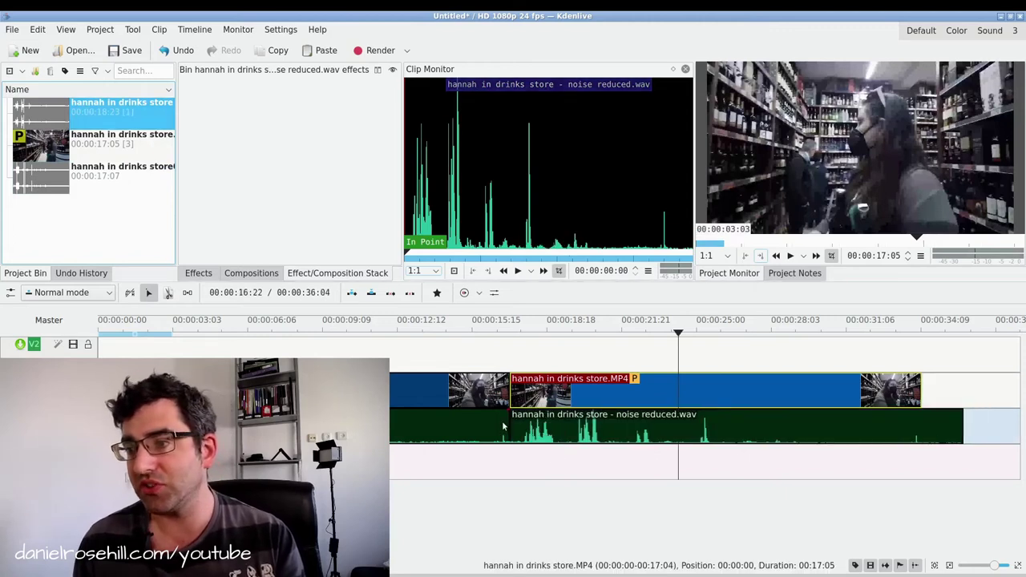